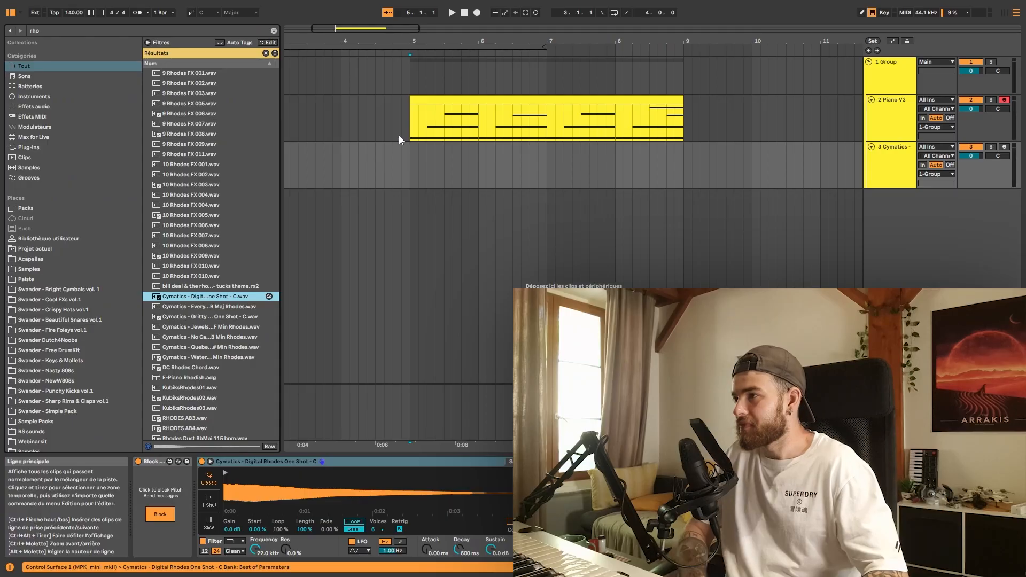
- Copy the piano MIDI clip onto the Cymatics Rhodes track below, and freeze and flatten that track
left_click_drag(431, 103, 413, 168)
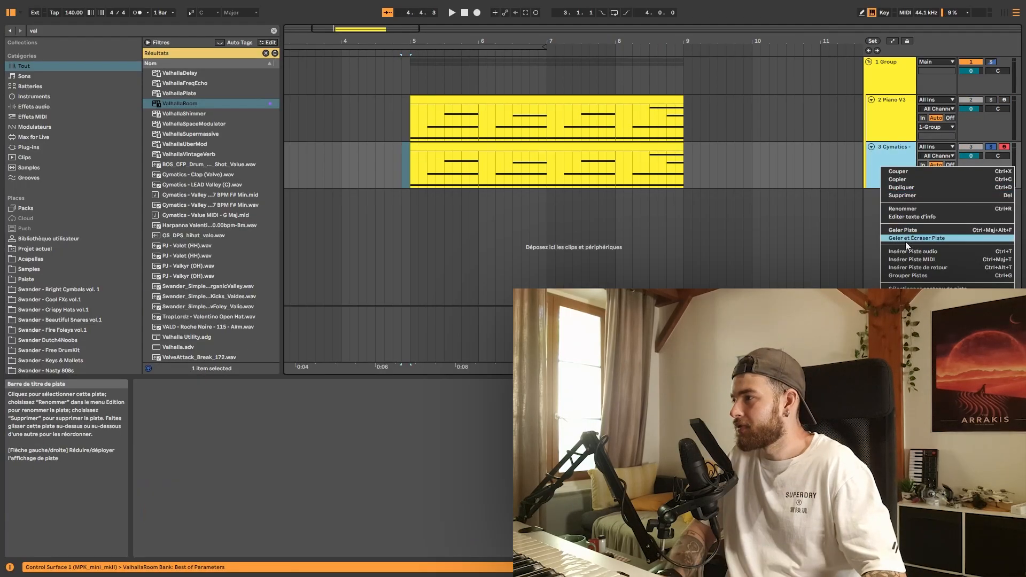
right_click(885, 176)
left_click(903, 240)
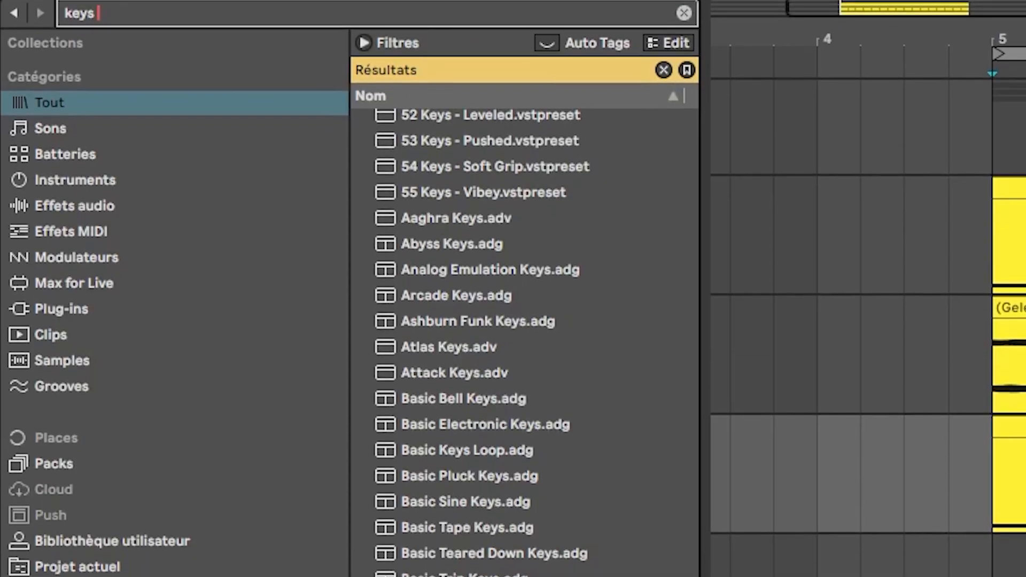
- Search the browser for "keys swa", audition the Swander keys samples and choose Keys 16 (C3)
type("swa")
left_click(578, 459)
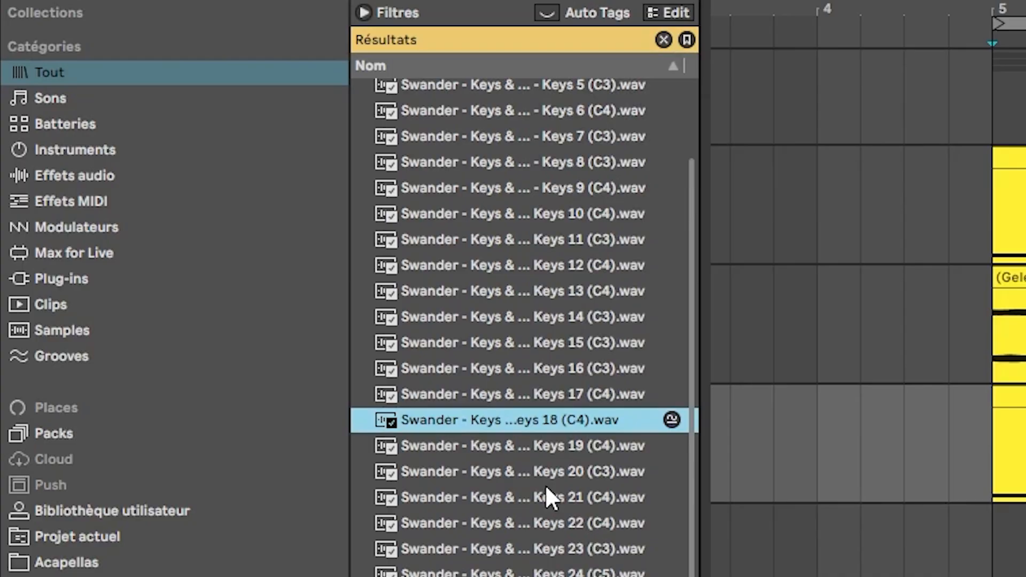
key("Up")
key("Up")
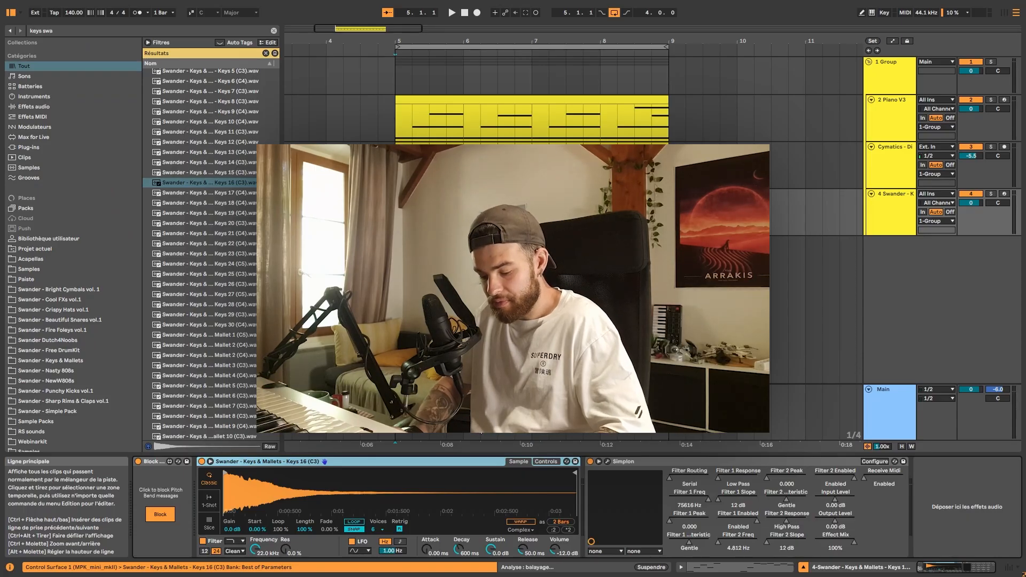
- Find the Roar effect, add it to the Swander keys track and start playback
key("ctrl+f")
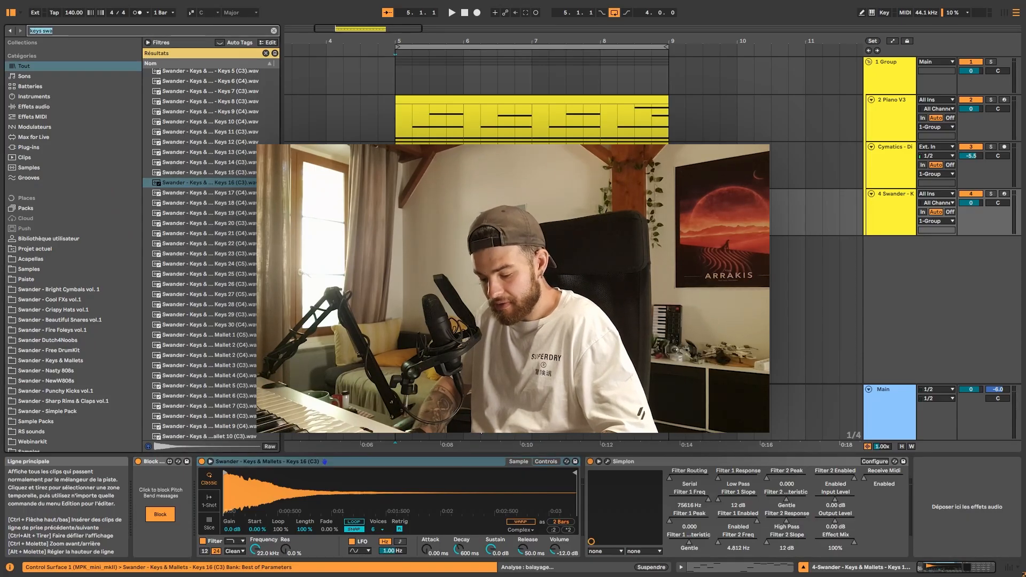
type("roar")
key("Down")
key("Return")
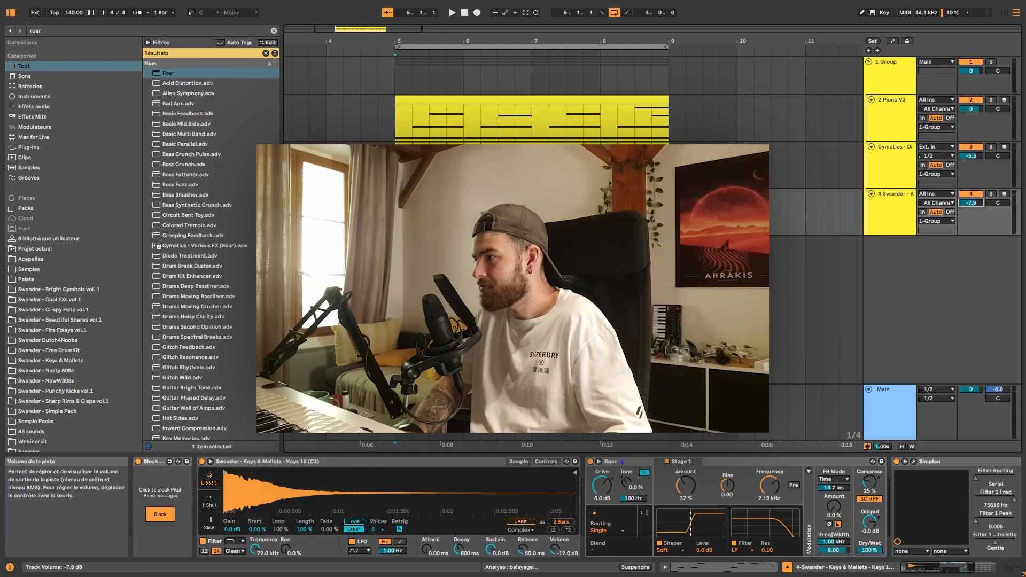
key("space")
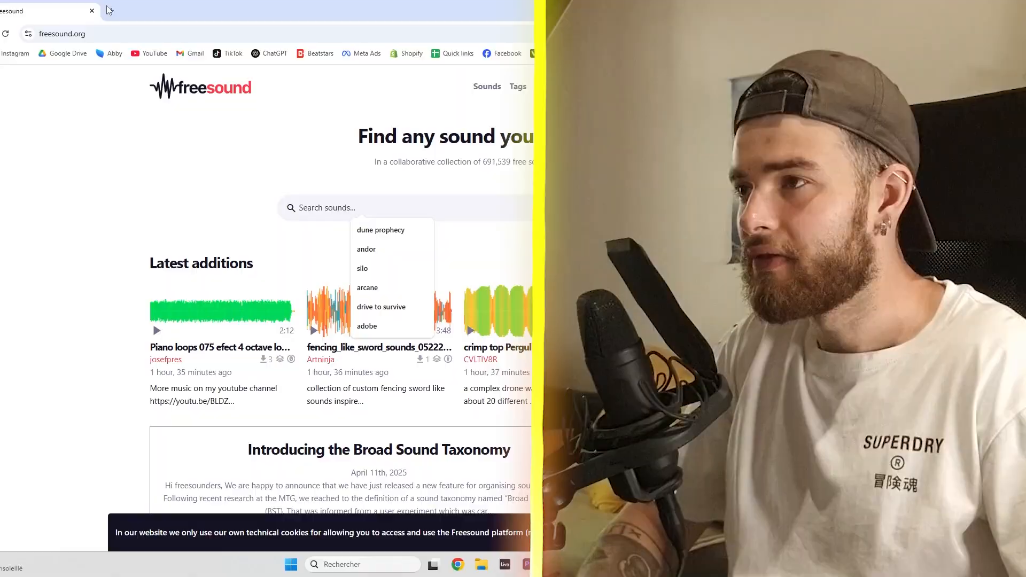
- Switch to the web browser, search Freesound for "ambiance" and pick a recording from the results
left_click(112, 9)
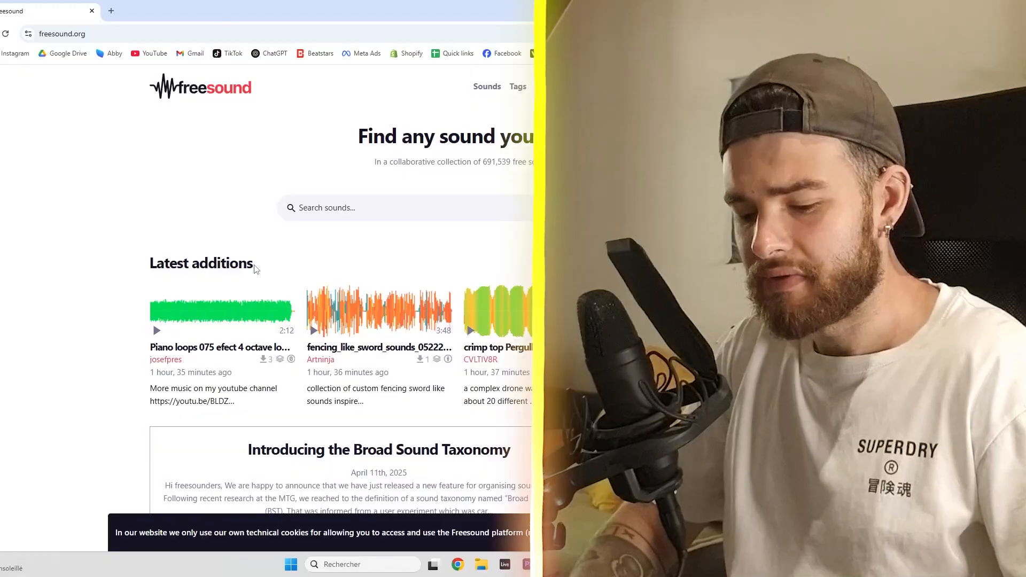
type("ambiance")
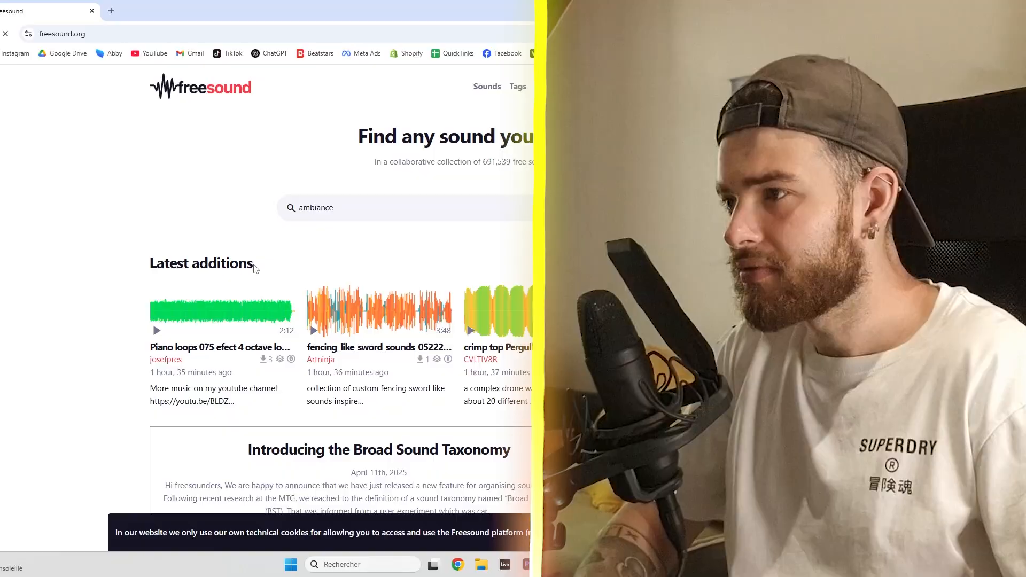
key("Return")
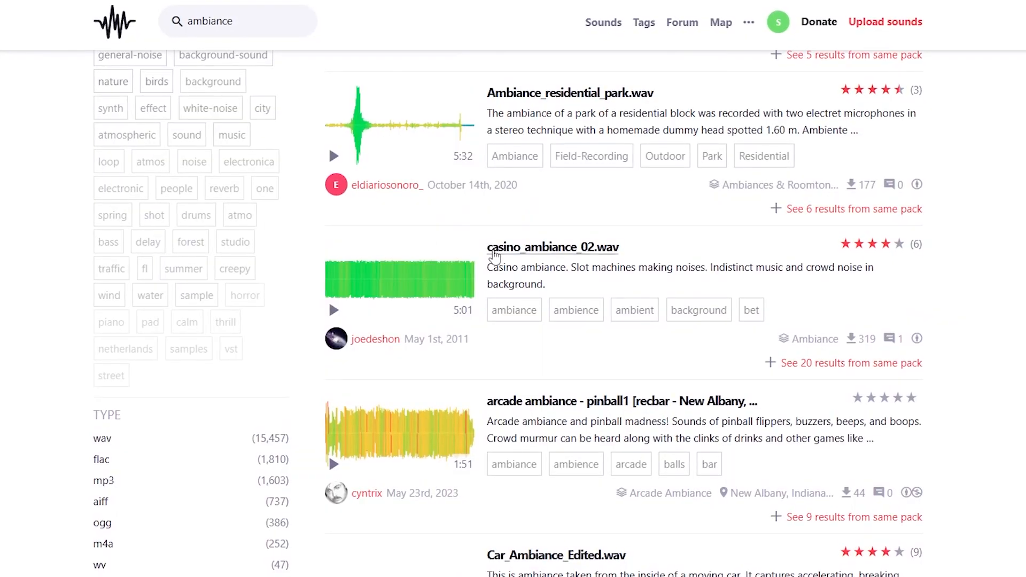
left_click(422, 233)
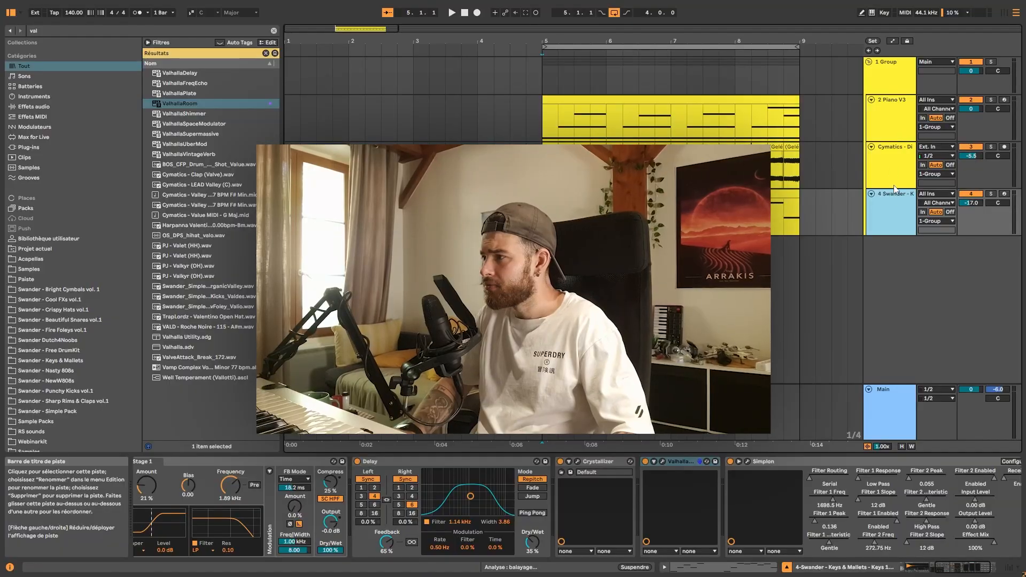
- Collapse the melody track group and loop the selected time range in the arrangement
left_click(869, 62)
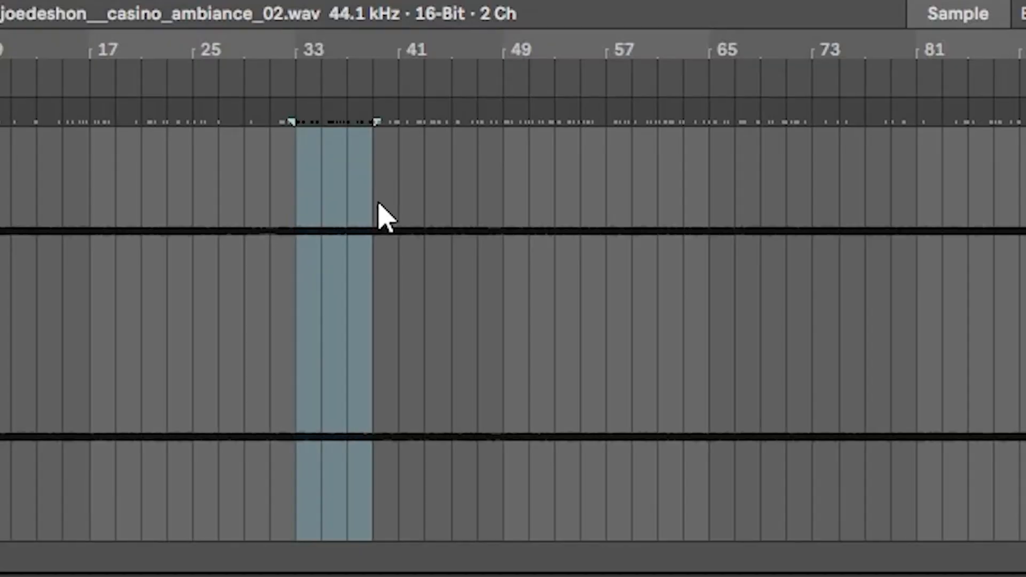
left_click_drag(378, 202, 402, 206)
key("ctrl+l")
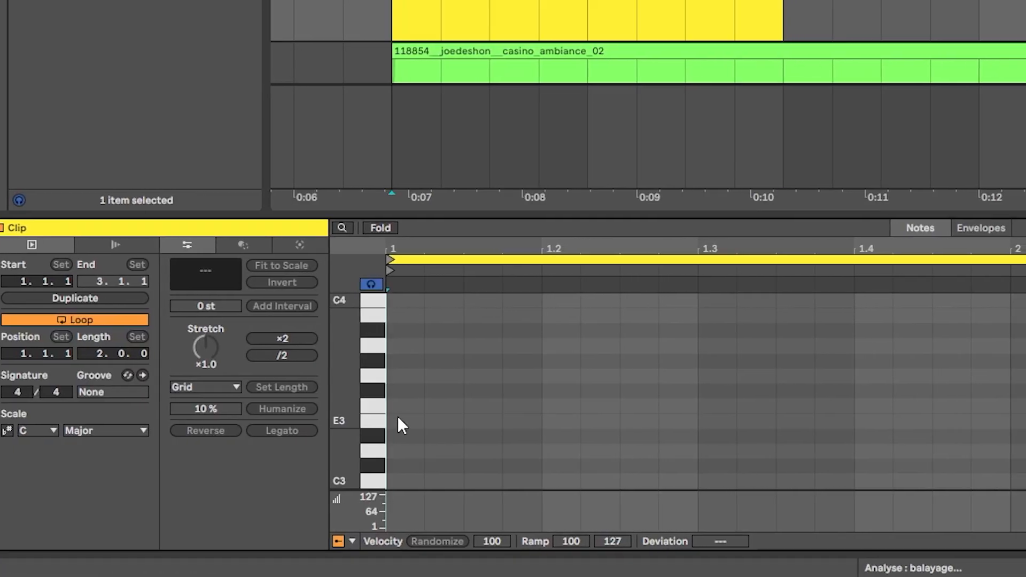
- Lengthen the release of envelope 1 in the Serum 2 patch
double_click(398, 418)
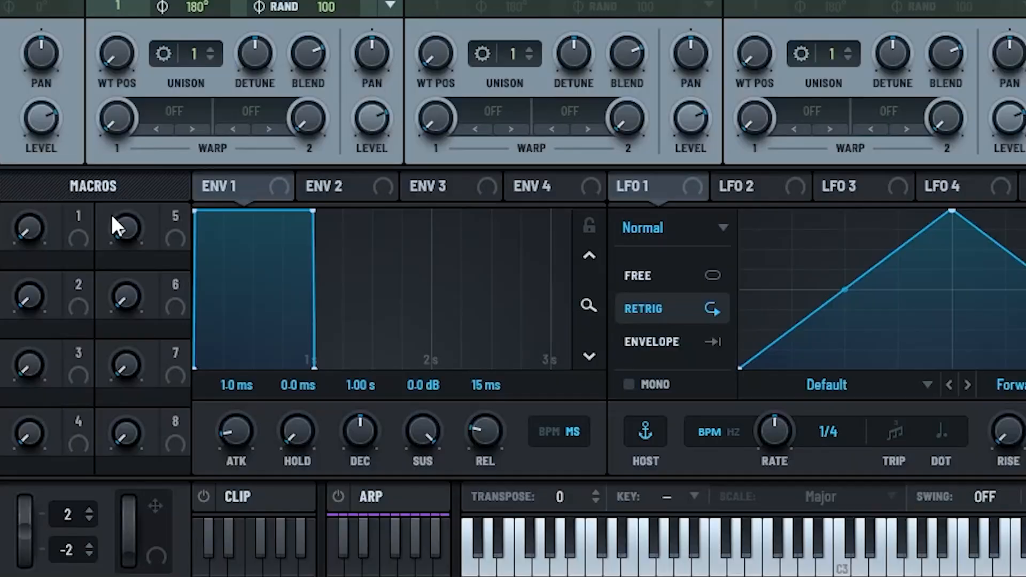
left_click_drag(484, 430, 490, 291)
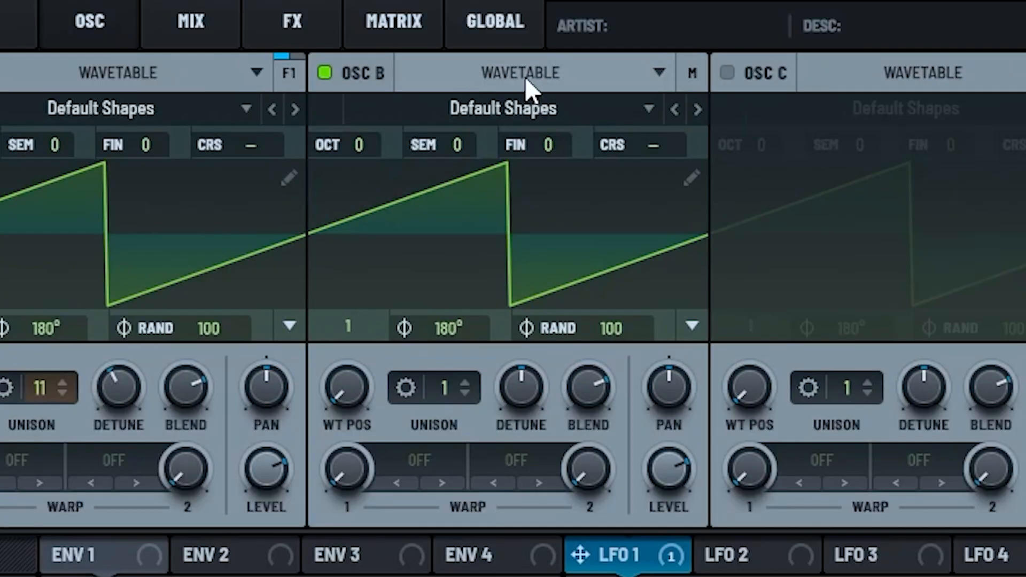
- Switch Serum 2's oscillator B from wavetable to Spectral mode and open its sound selection
left_click(526, 79)
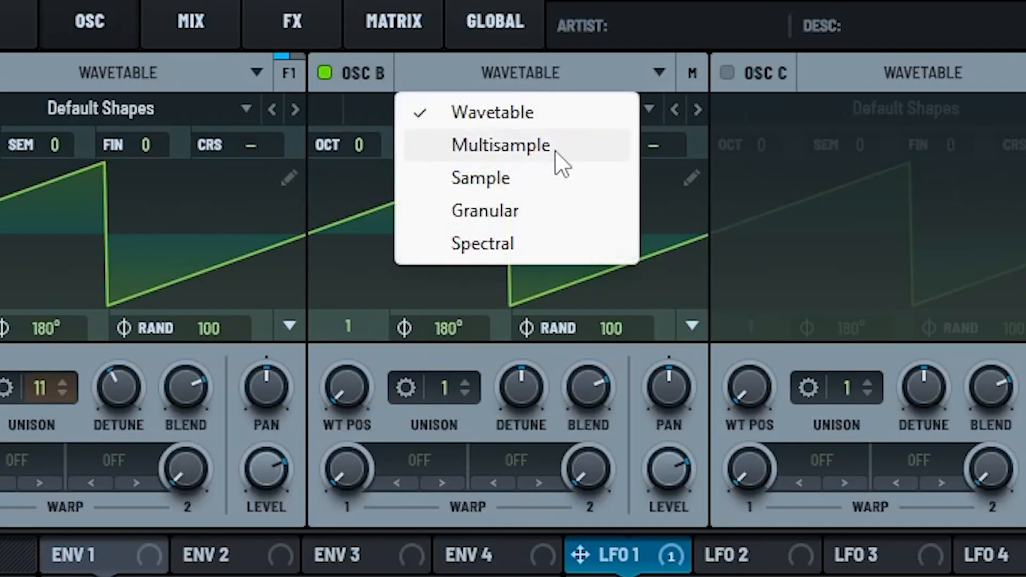
left_click(522, 252)
left_click(528, 117)
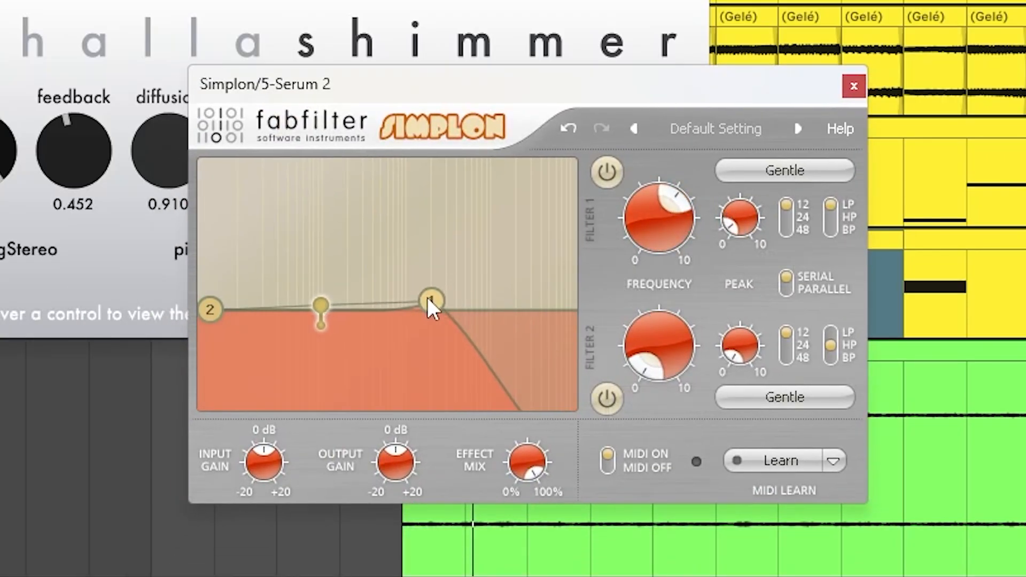
- Raise the high-pass cutoff of filter 2 in Simplon on the Serum 2 track
left_click_drag(216, 319, 289, 323)
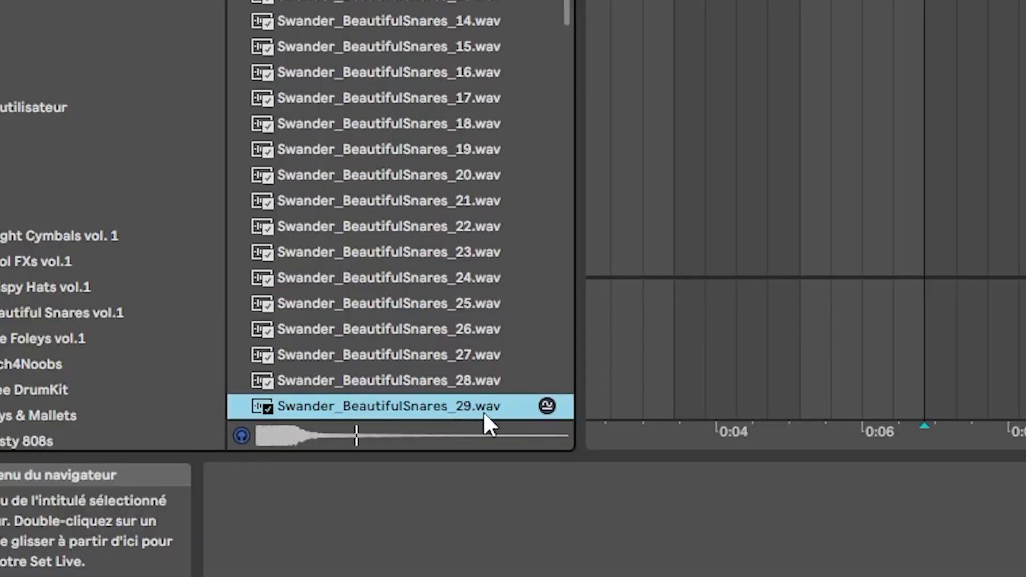
- Audition the Swander Beautiful Snares samples and choose Swander_BeautifulSnares_26.wav
key("Up")
key("Up")
key("Up")
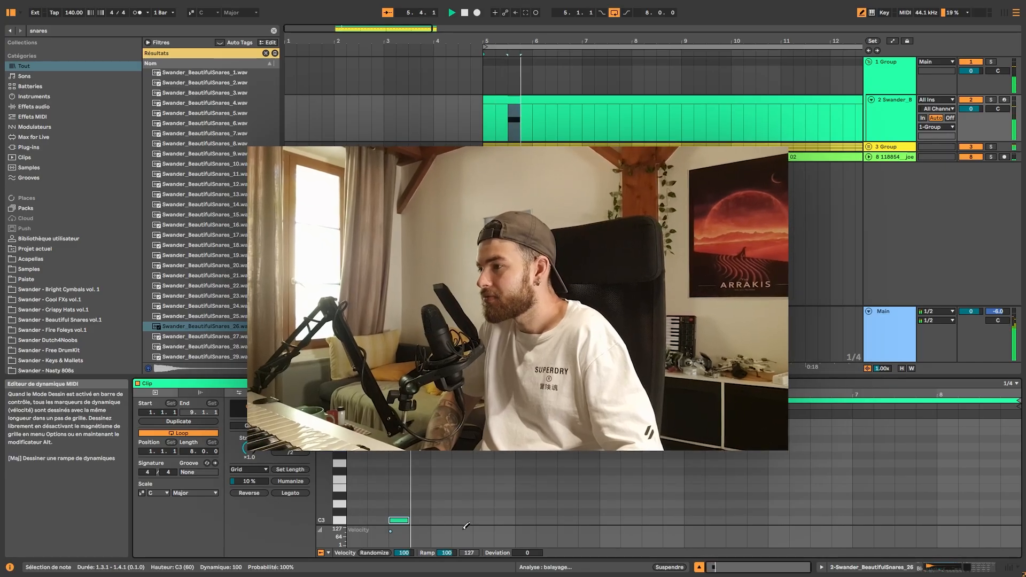
- Draw C3 snare notes on the third beat of bars 2 and 3 in the snare clip
left_click(482, 520)
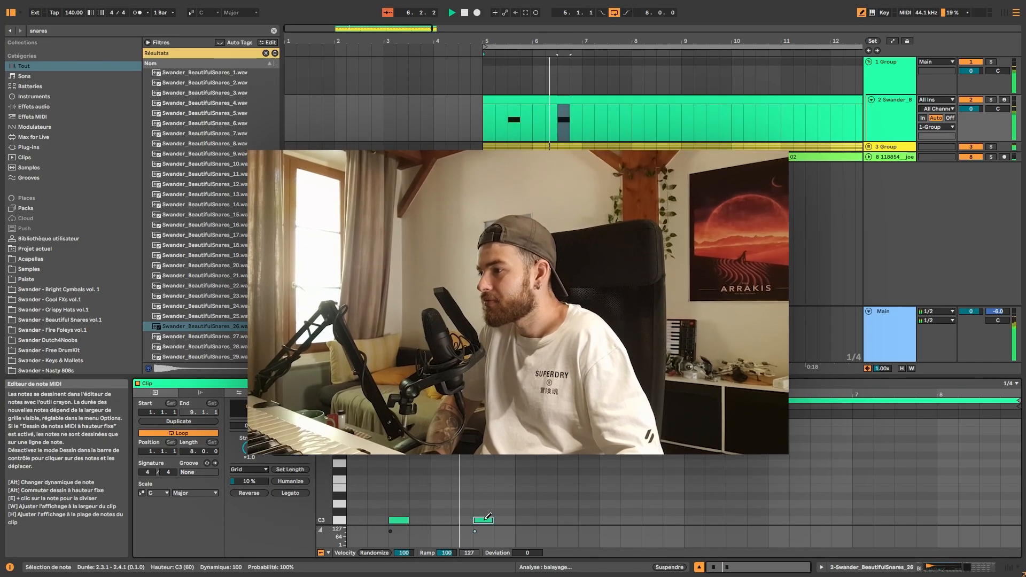
left_click(568, 520)
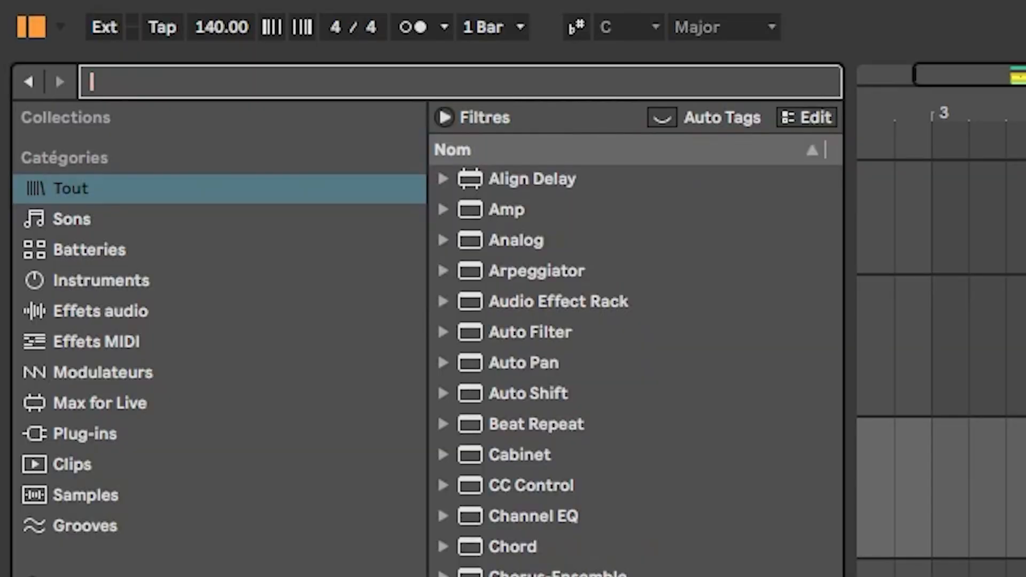
- Search the sample browser for hat samples
type("t")
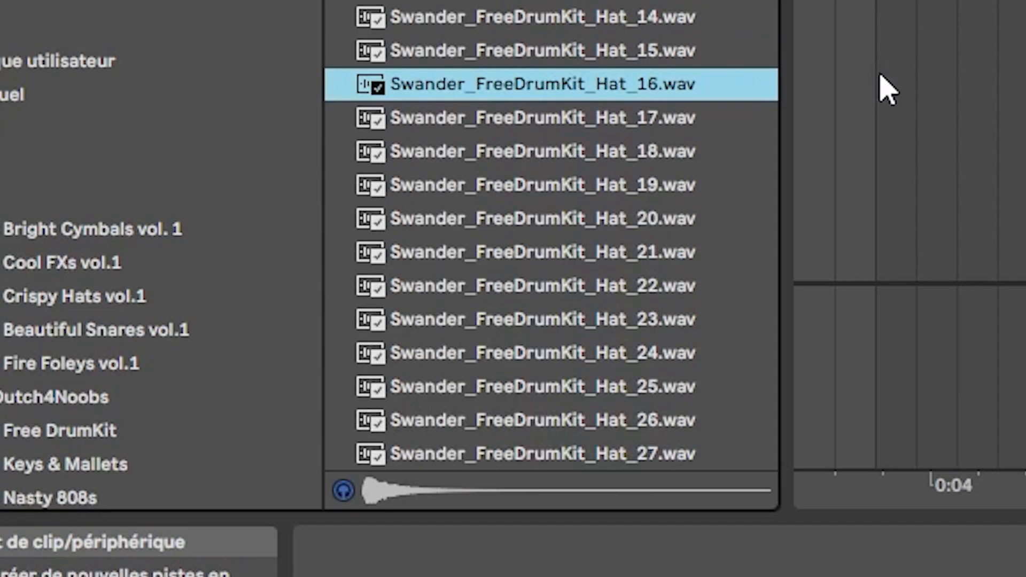
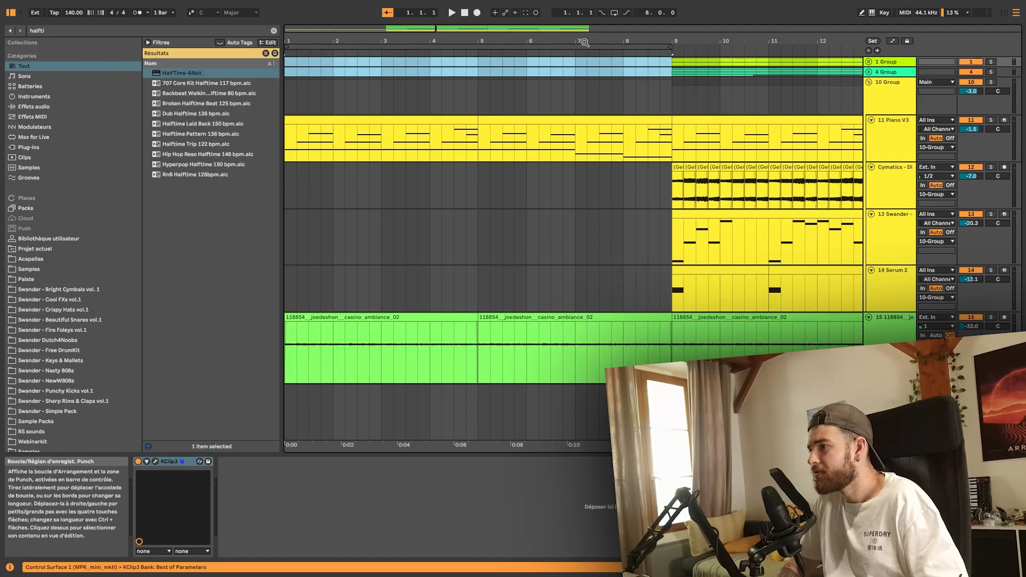
- Clear the Cymatics clips before bar 17 and the track 13 notes before bar 25, and automate the 10 Group's HalfTime mix to drop at bar 17
left_click_drag(585, 42, 513, 48)
left_click_drag(508, 184, 740, 251)
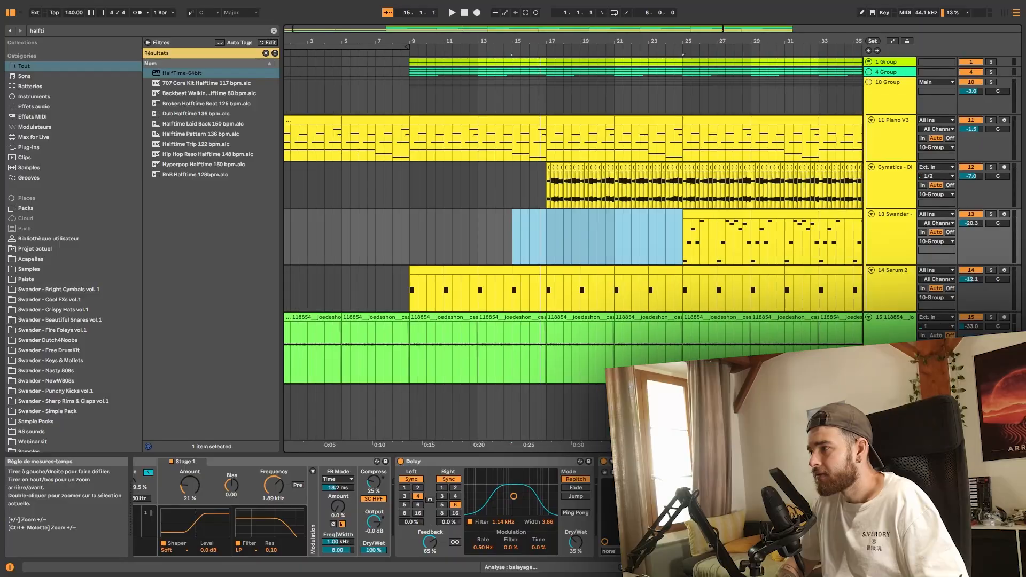
left_click_drag(466, 24, 466, 28)
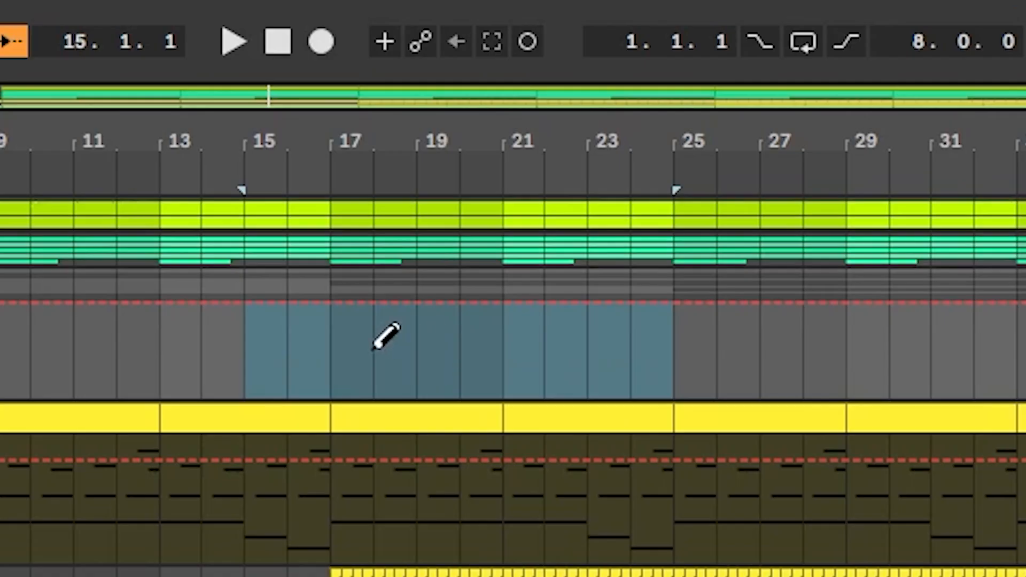
left_click_drag(491, 105, 521, 139)
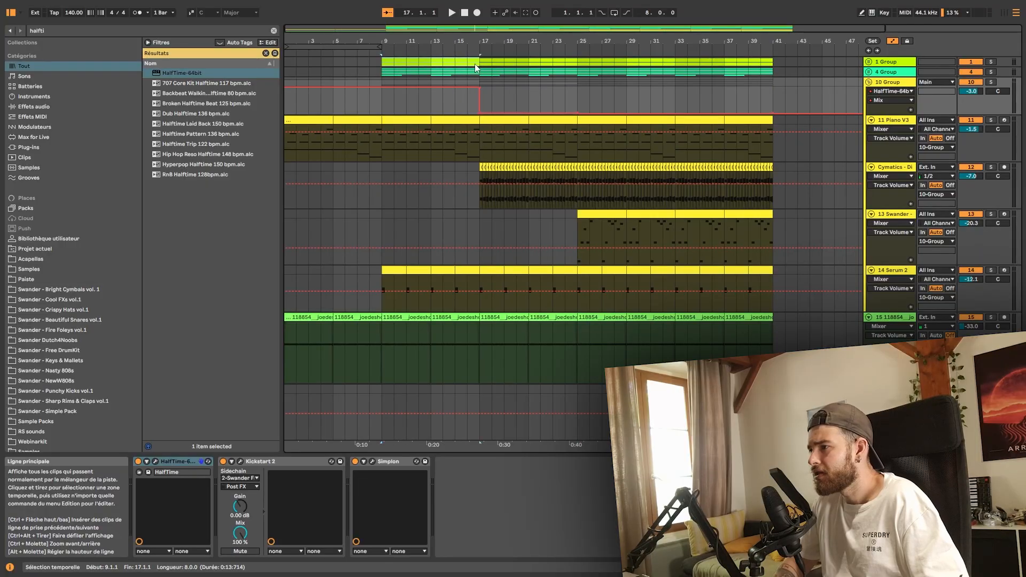
- Cut breaks in the 1 Group and 4 Group, clearing 4 Group from 16.3 to bar 17 and both groups before and after bar 25
key("Delete")
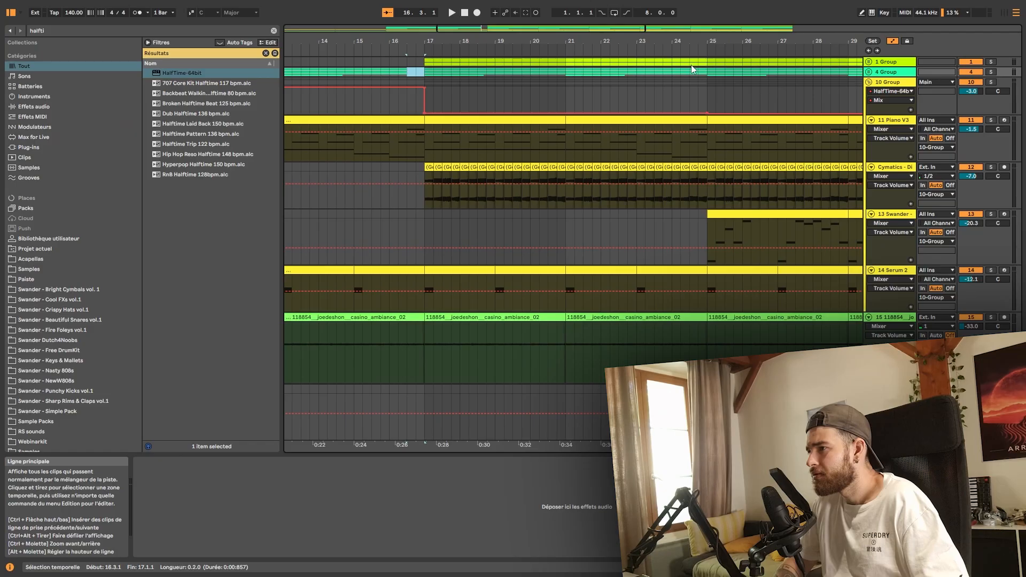
left_click(695, 64)
left_click_drag(708, 63, 802, 72)
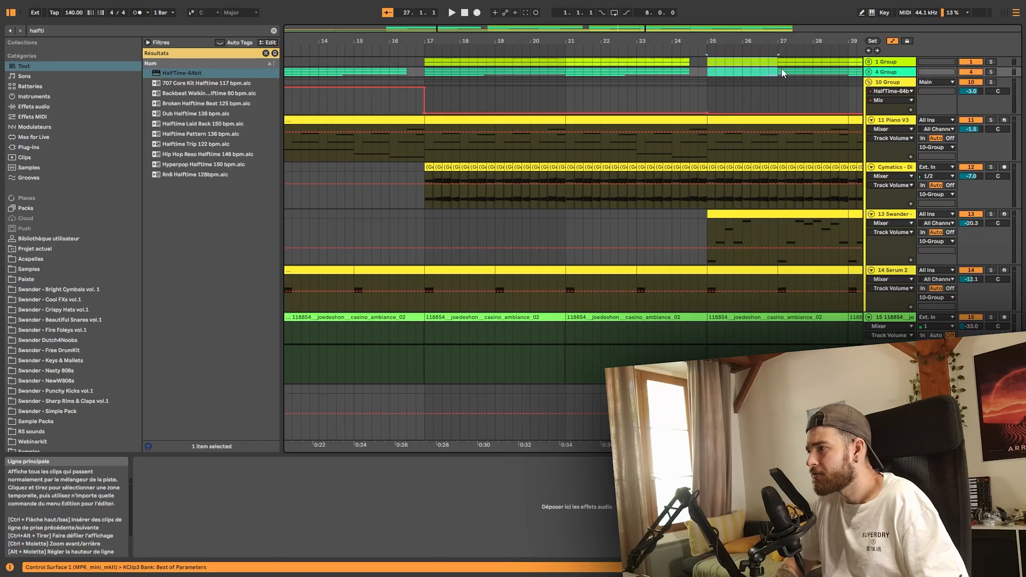
key("Delete")
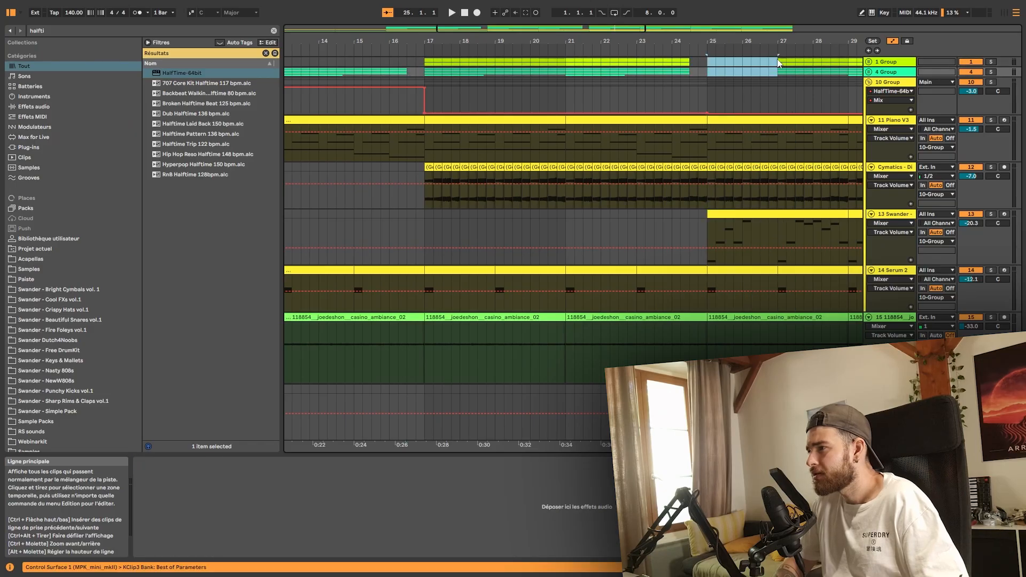
left_click_drag(769, 41, 617, 26)
left_click_drag(612, 71, 648, 76)
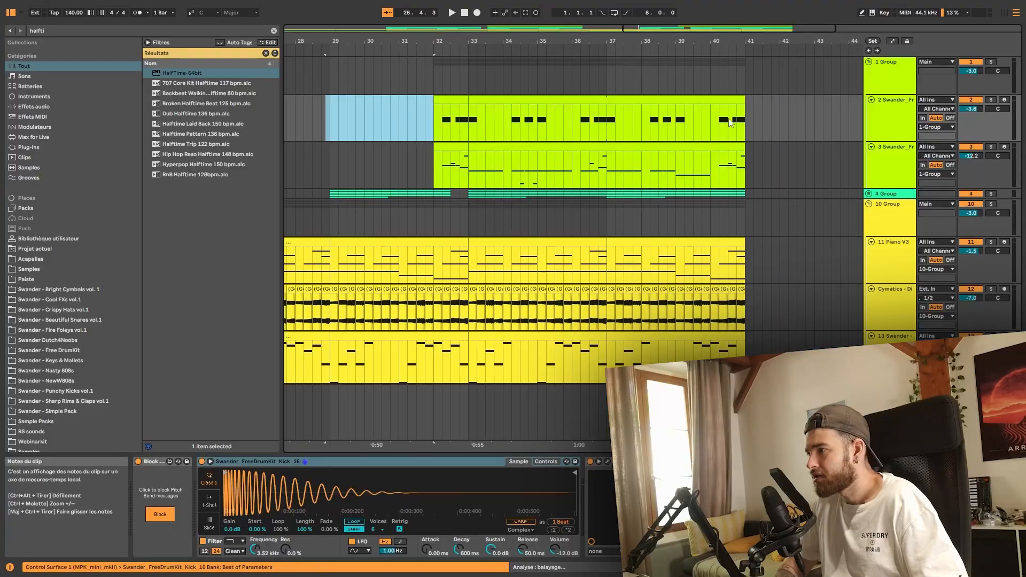
- Insert a low-pass Auto Filter after HalfTime on the 10 Group and play the arrangement from bar 25
left_click(741, 124)
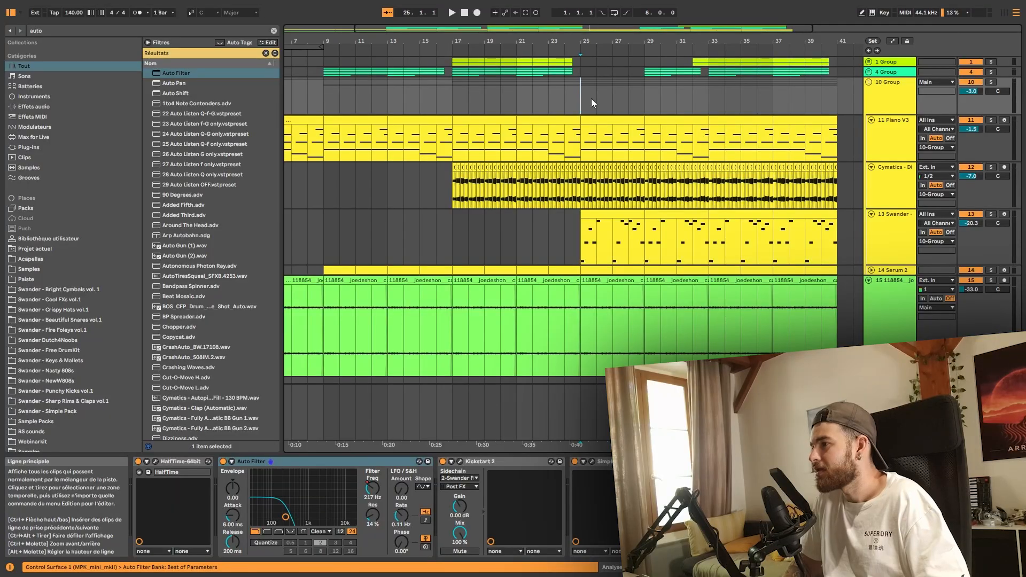
key("space")
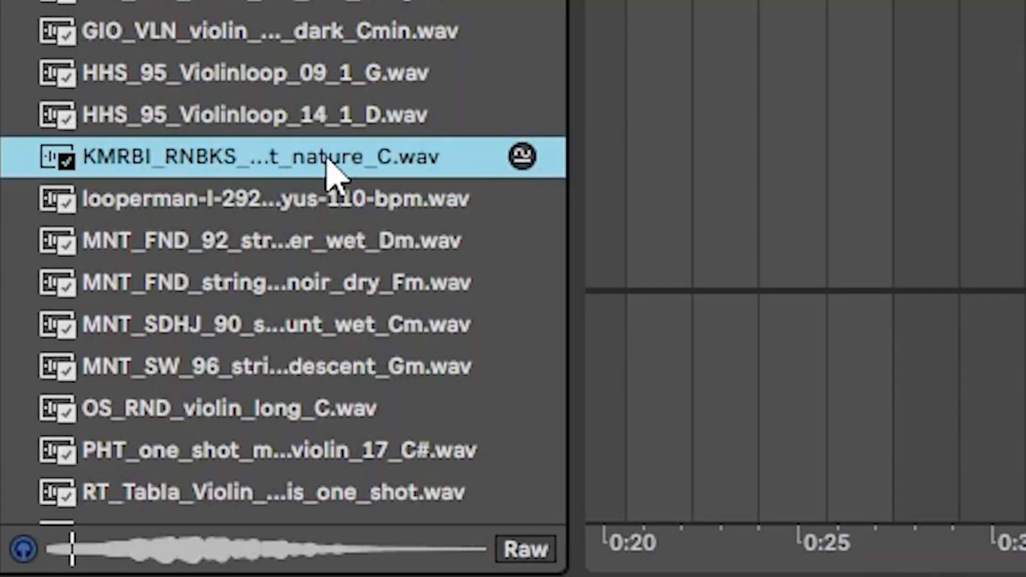
- Add B2 and D#3 notes on beats 2 and 3 of the violin clip, lengthen the last note, and play from bar 25
scroll(331, 171, "down", 1)
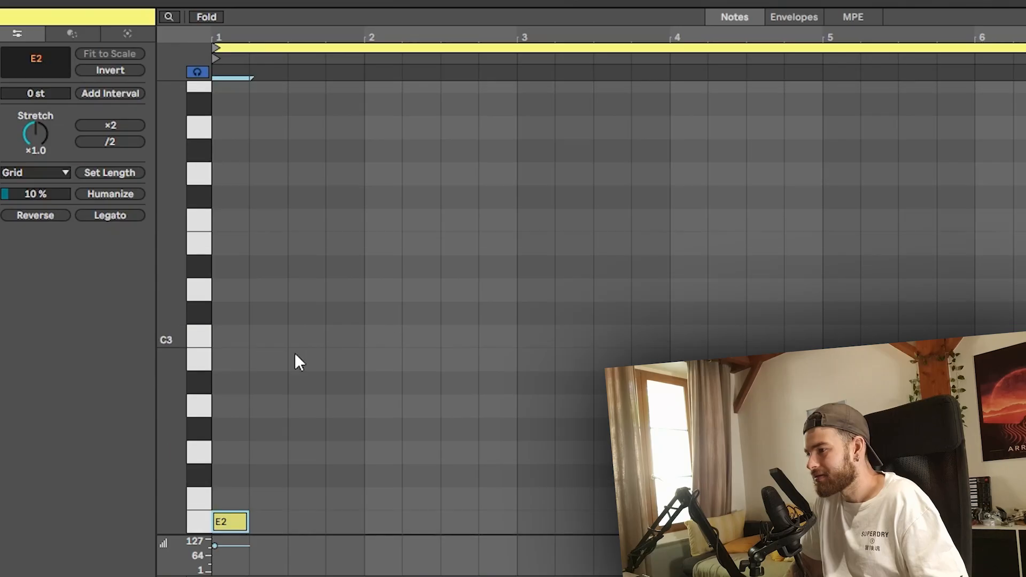
double_click(281, 350)
double_click(313, 294)
key("Up")
key("Up")
key("Up")
key("Up")
key("Up")
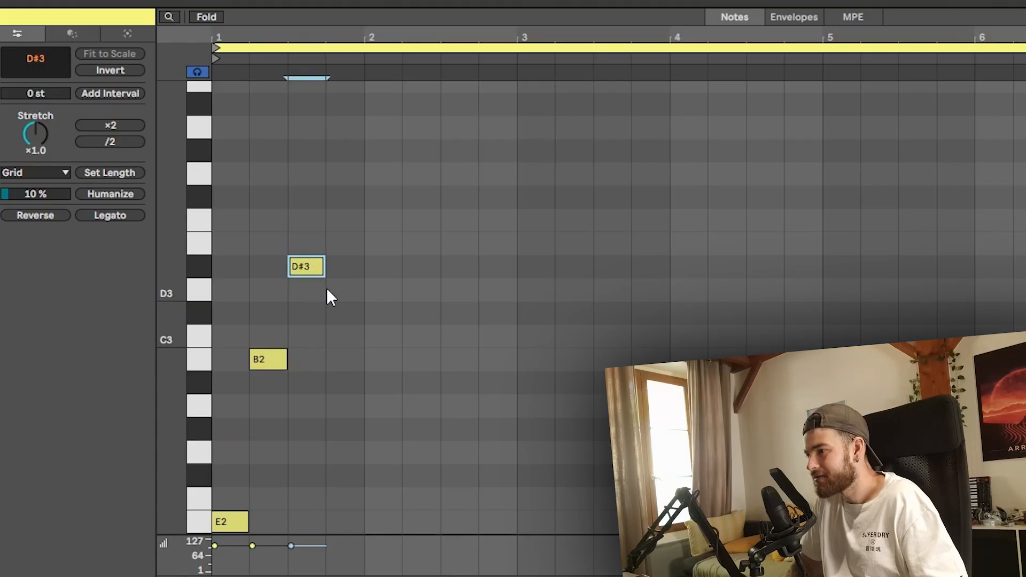
key("shift+Right")
key("shift+Right")
key("shift+Right")
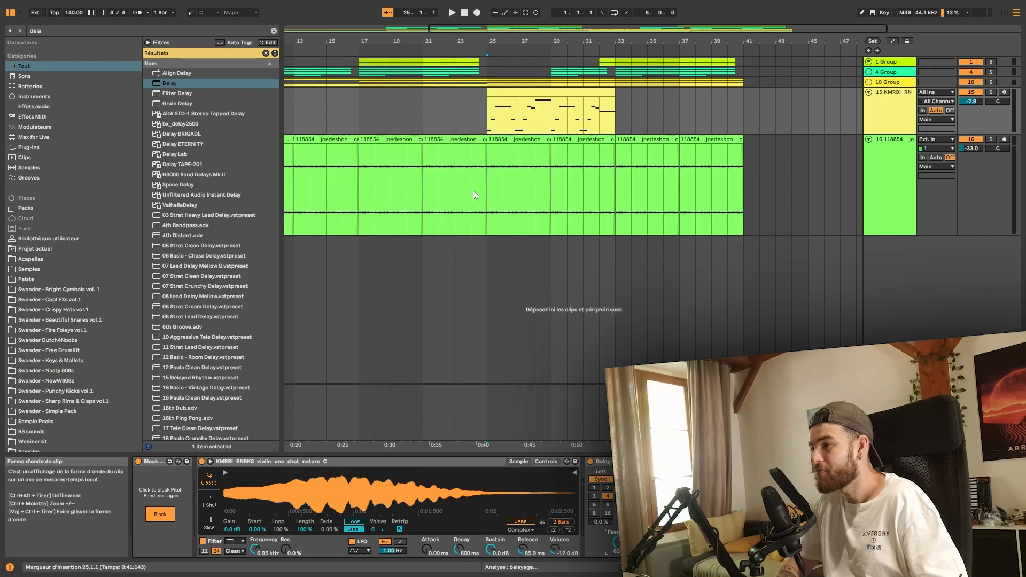
key("space")
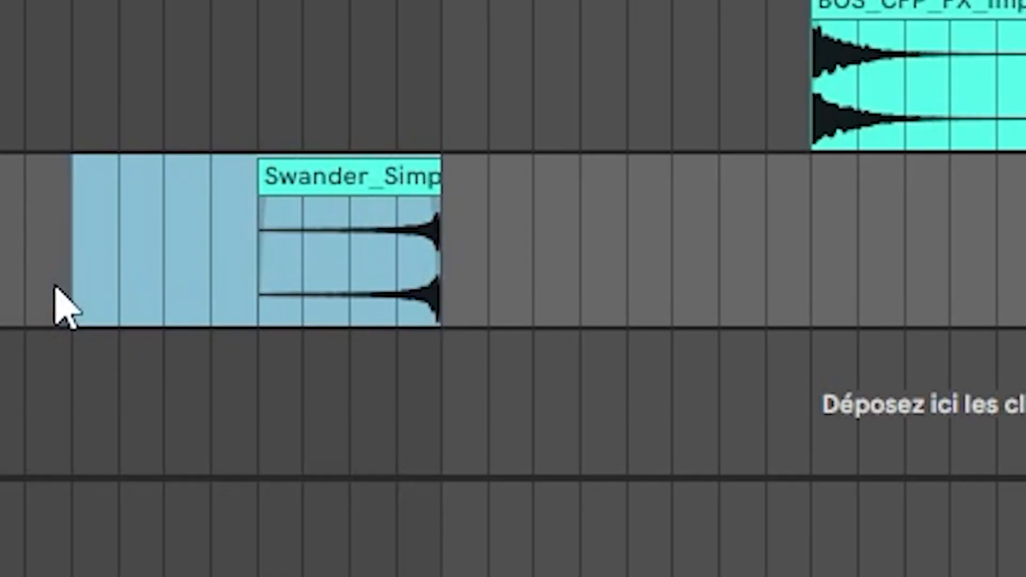
- Duplicate the sound effect clip in the 17 Group further along the arrangement
key("ctrl+d")
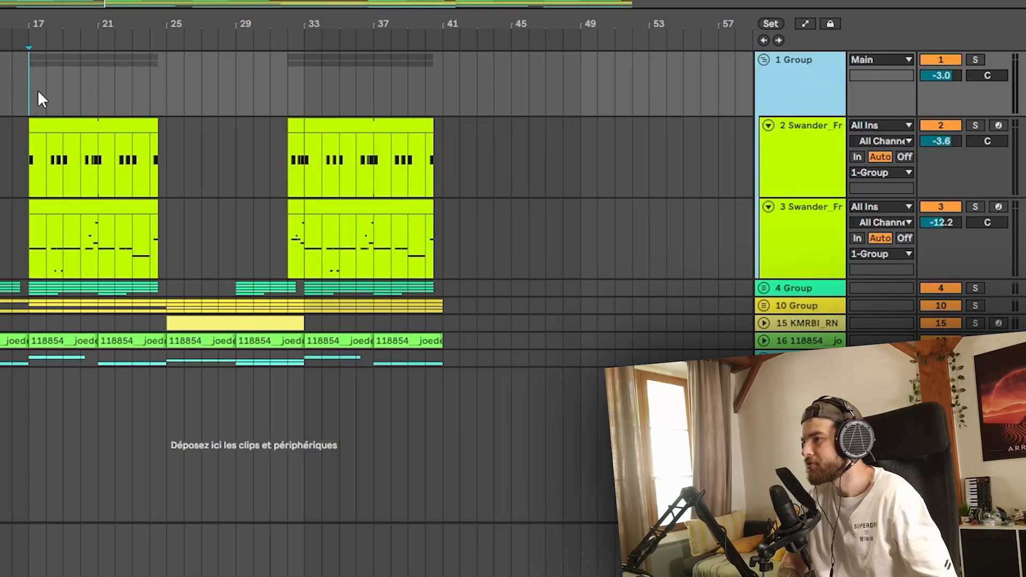
- Play from bar 17 and switch the Kickstart 2 trigger to Audio
key("space")
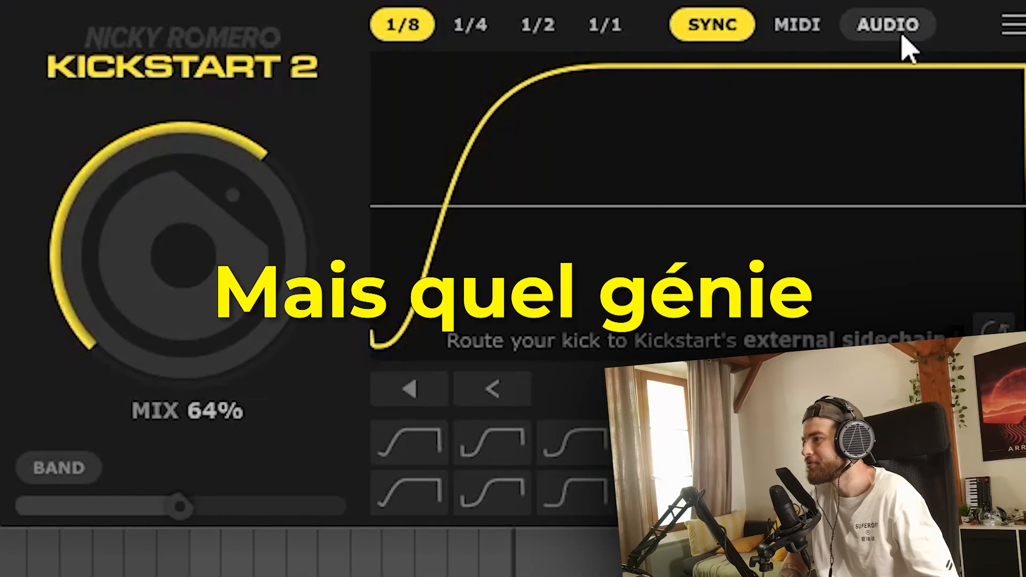
left_click(903, 28)
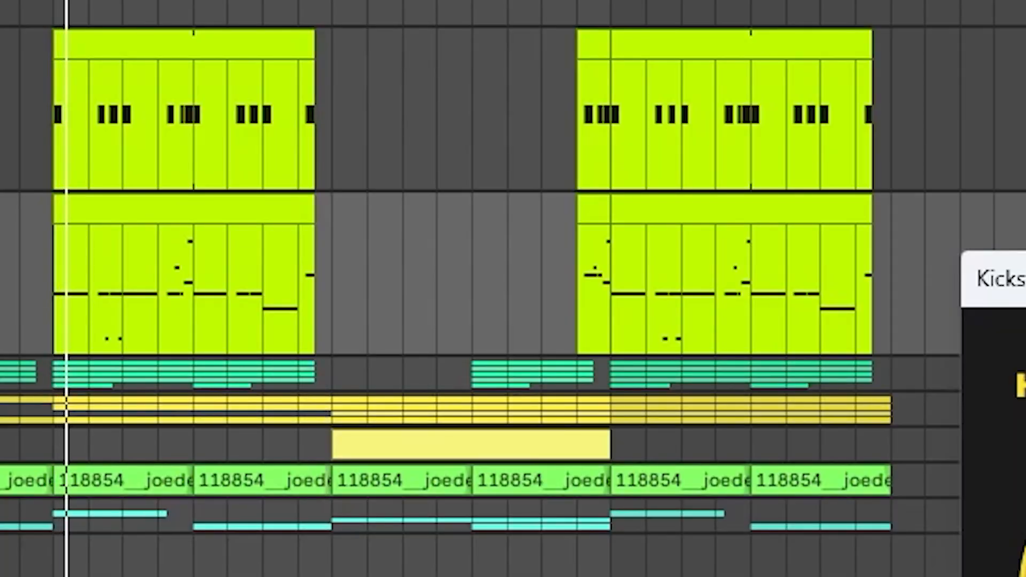
left_click(1023, 279)
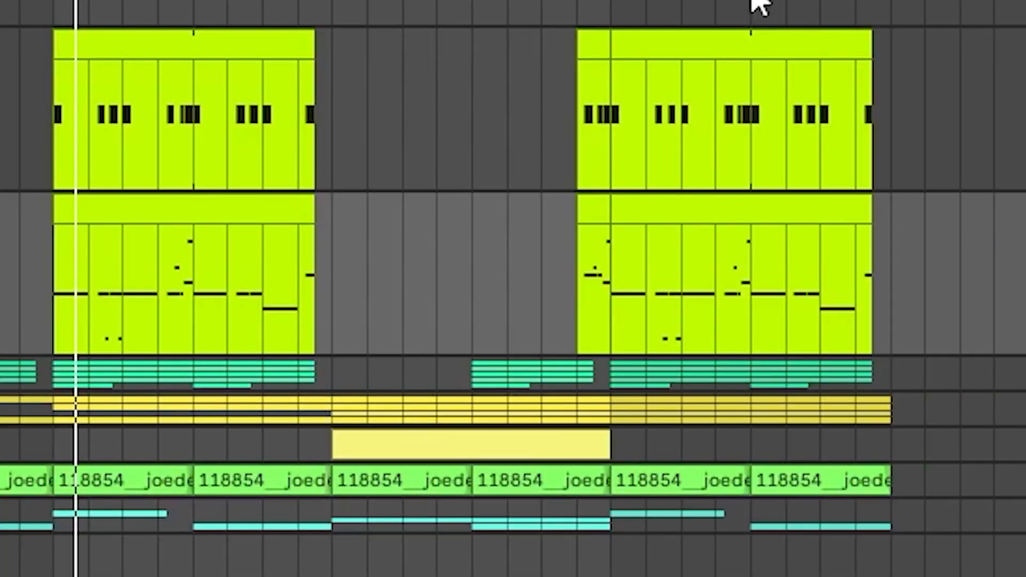
- Examine the 1 Group and 4 Group patterns from bar 17 during playback
left_click_drag(137, 1, 137, 134)
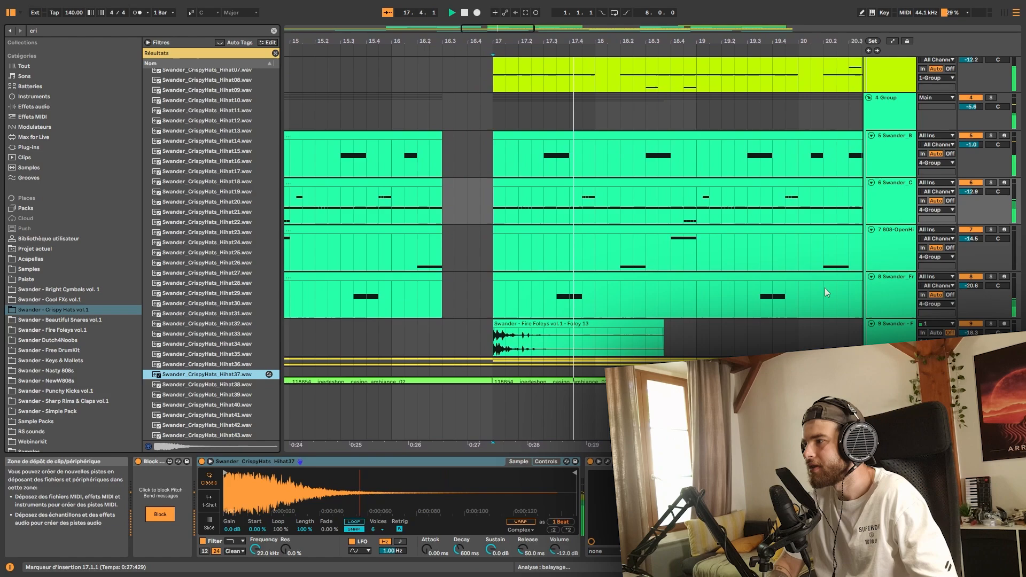
scroll(572, 329, "up", 3)
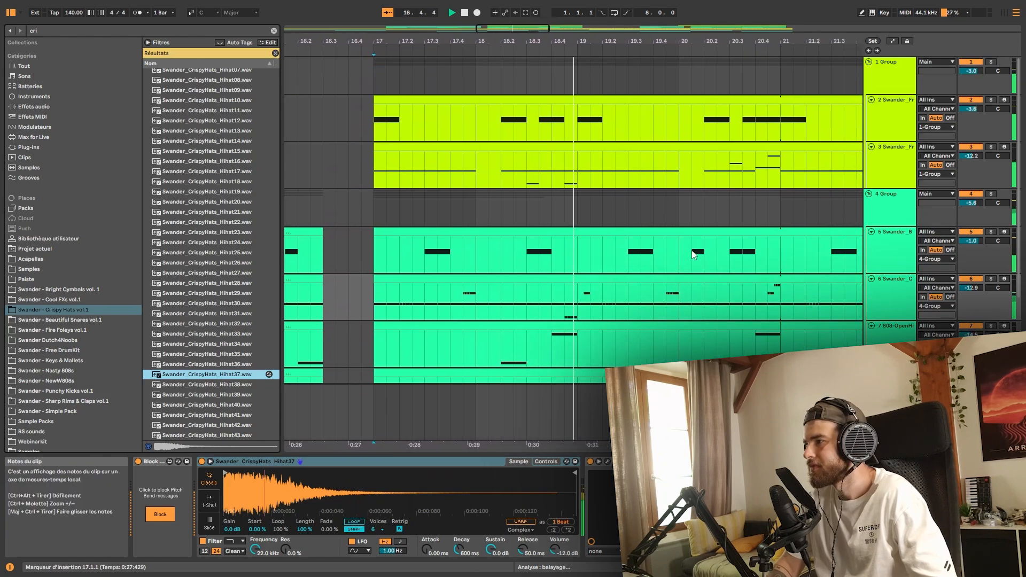